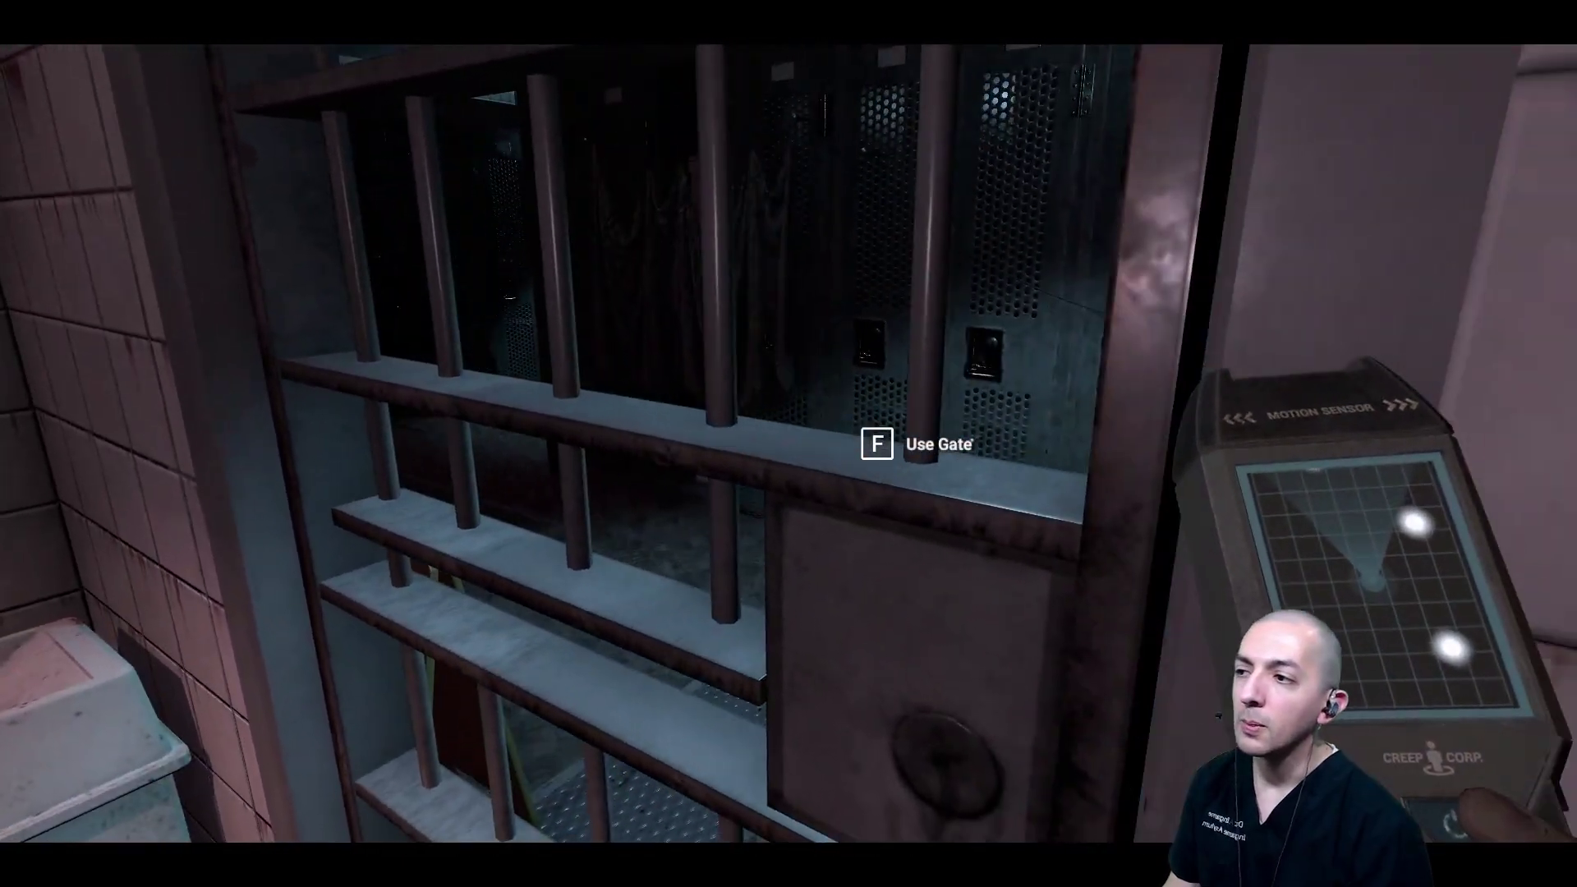
{"action": "key", "text": "f"}
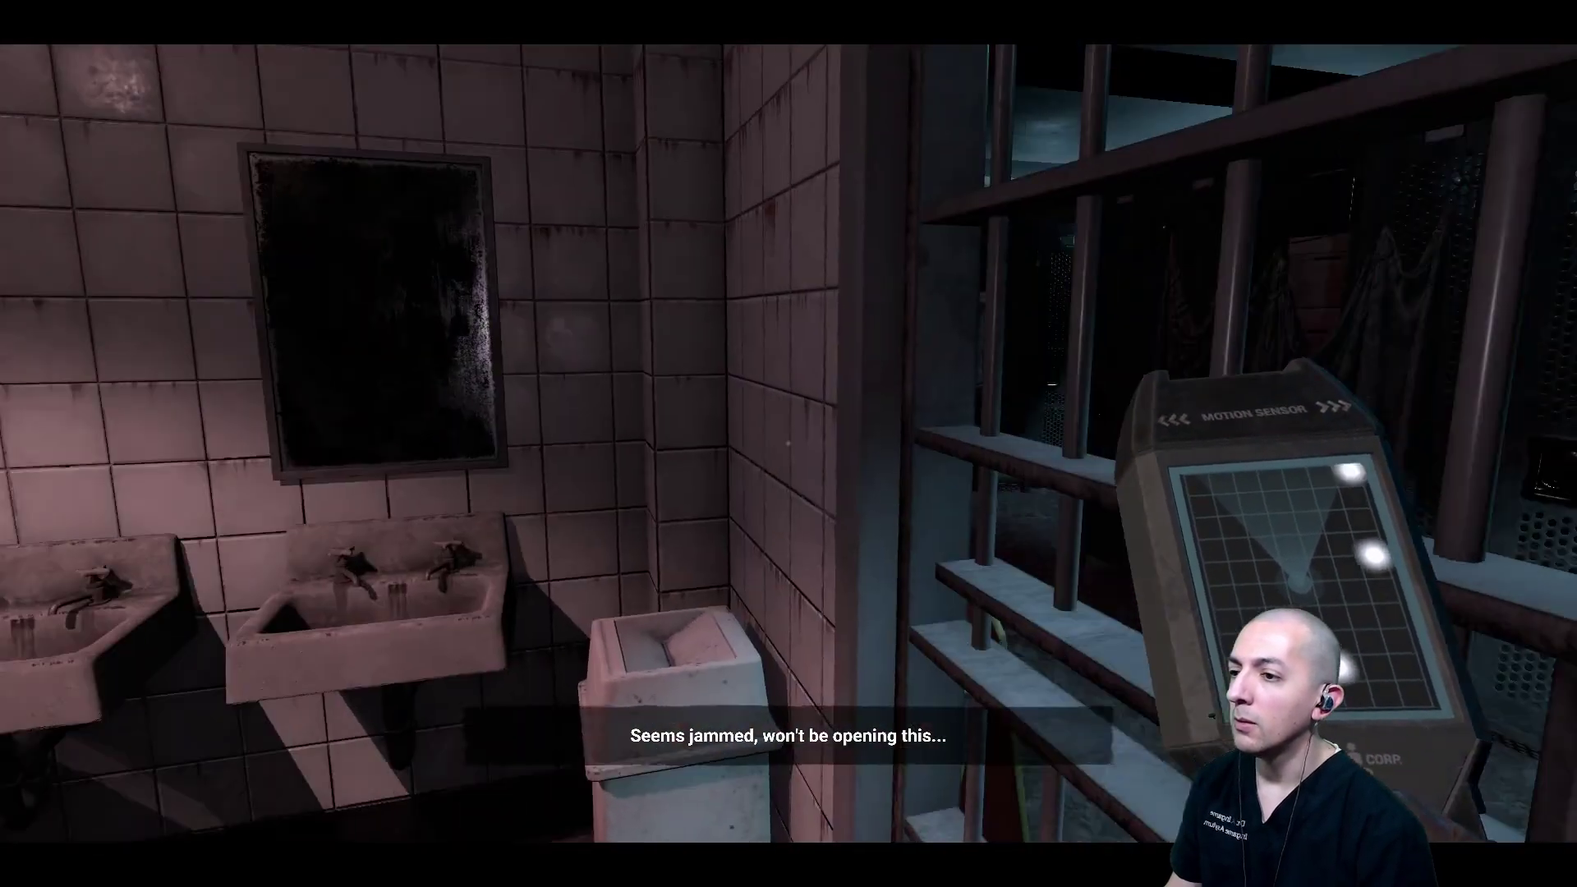